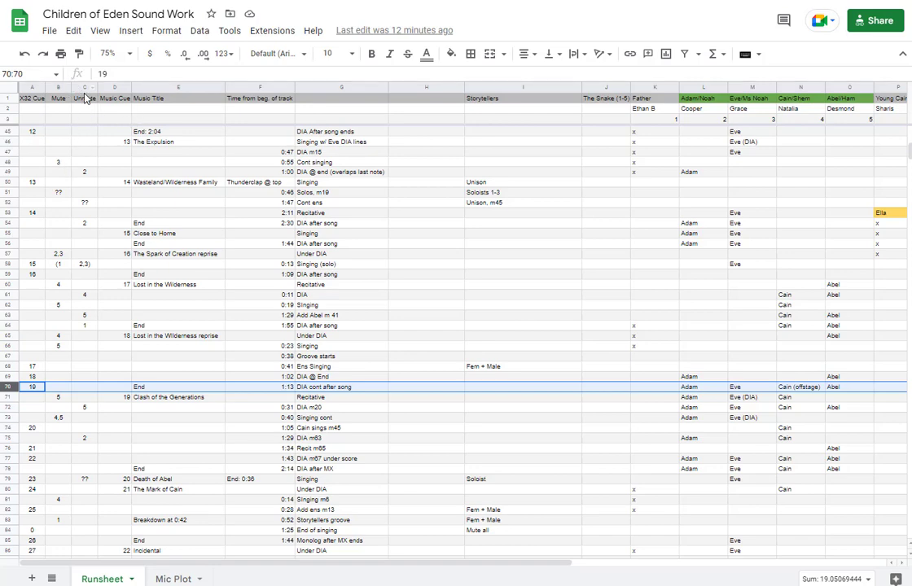
- Review the opening music cues of the Runsheet, selecting the cue numbers and titles of Let There Be and Father's Greeting
drag(437, 562, 486, 559)
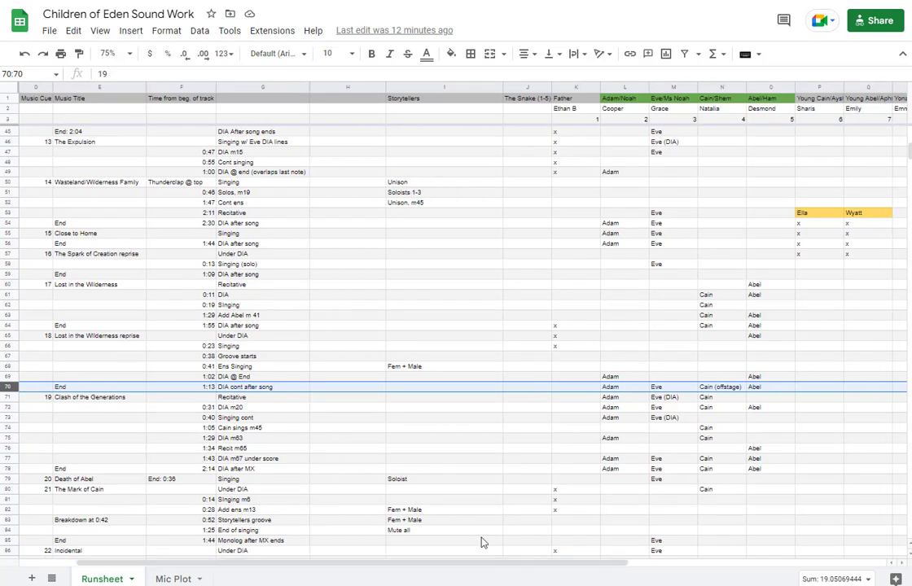
scroll(36, 163, up, 1)
scroll(36, 163, up, 10)
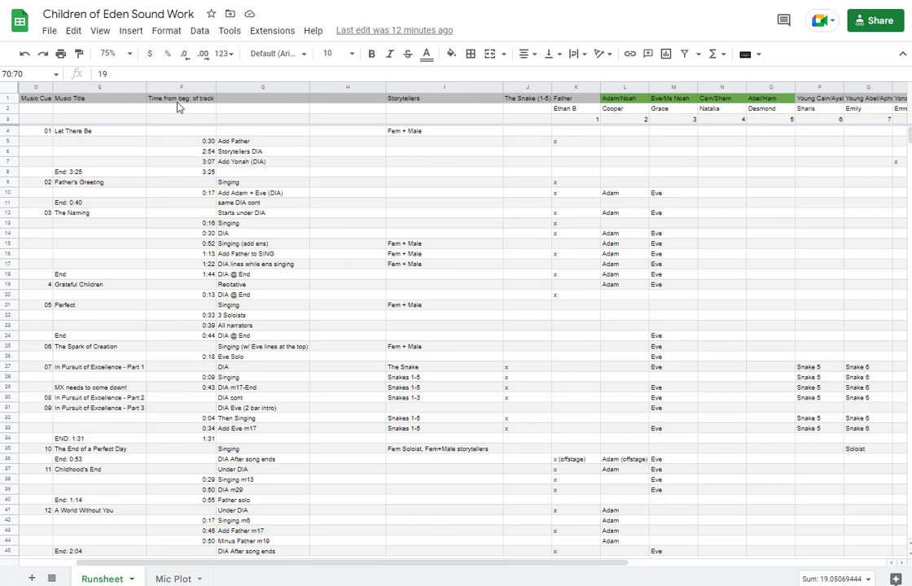
click(36, 132)
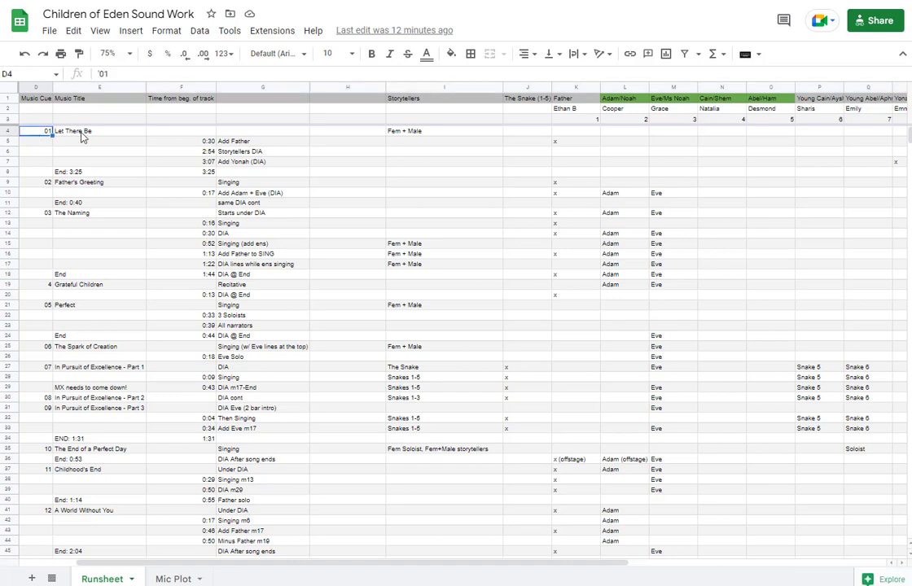
click(87, 136)
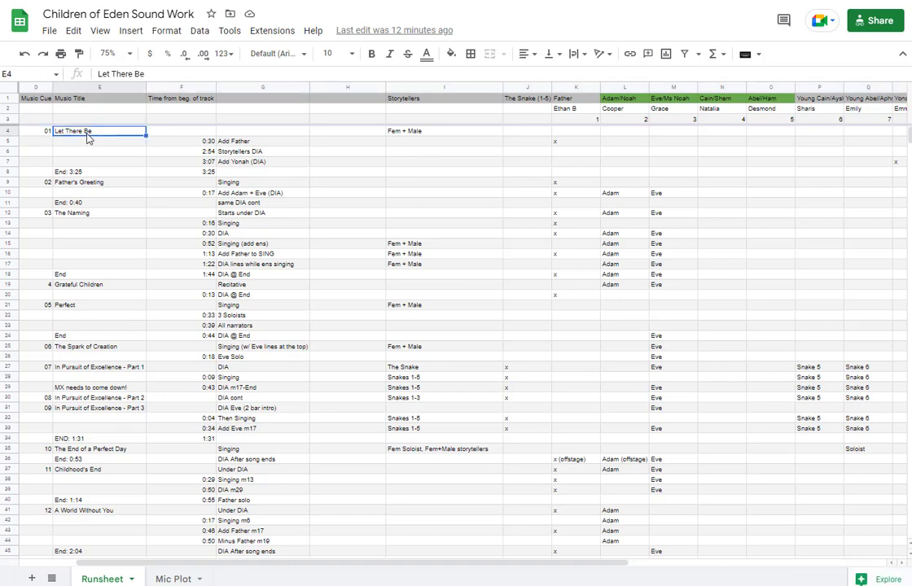
click(39, 182)
click(81, 183)
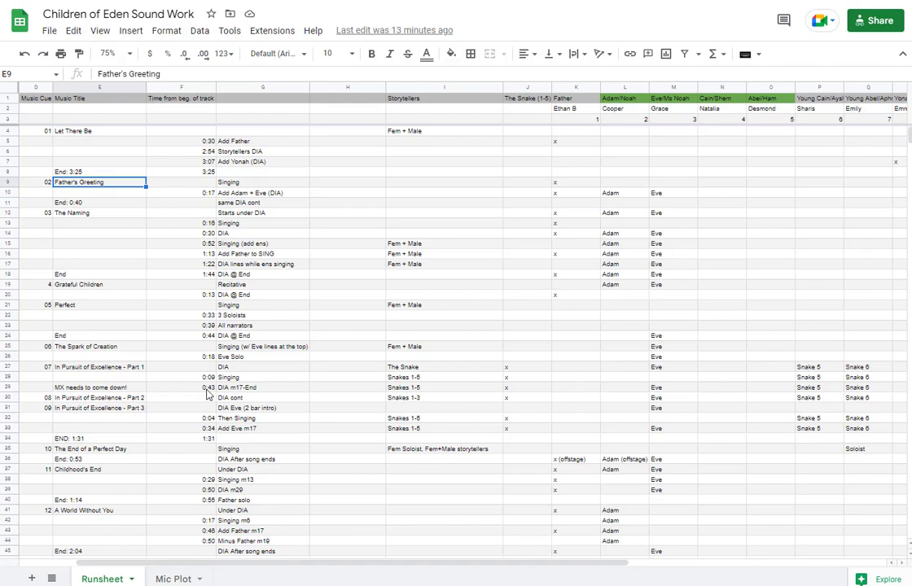
- Look through the Runsheet's song rows down into Act 2 and return to the first song
scroll(211, 399, down, 10)
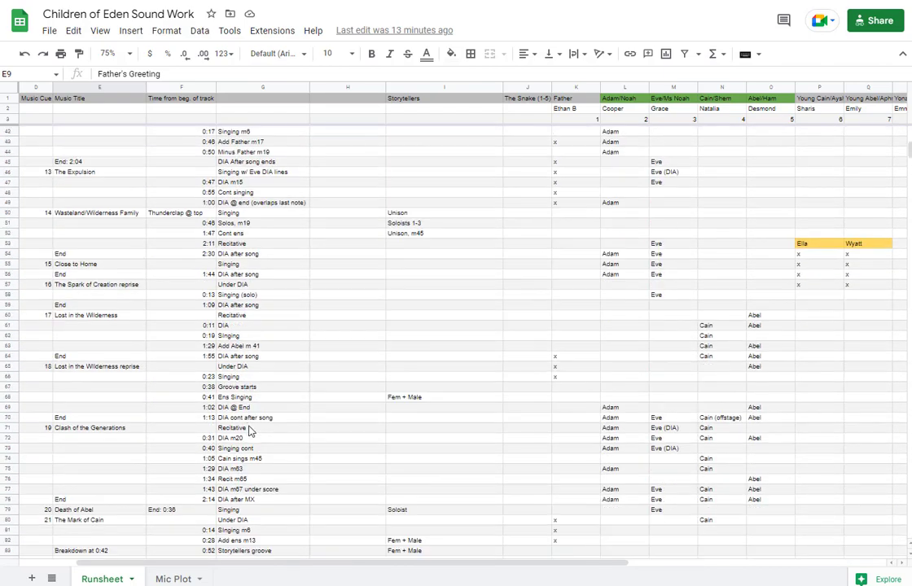
scroll(250, 431, down, 9)
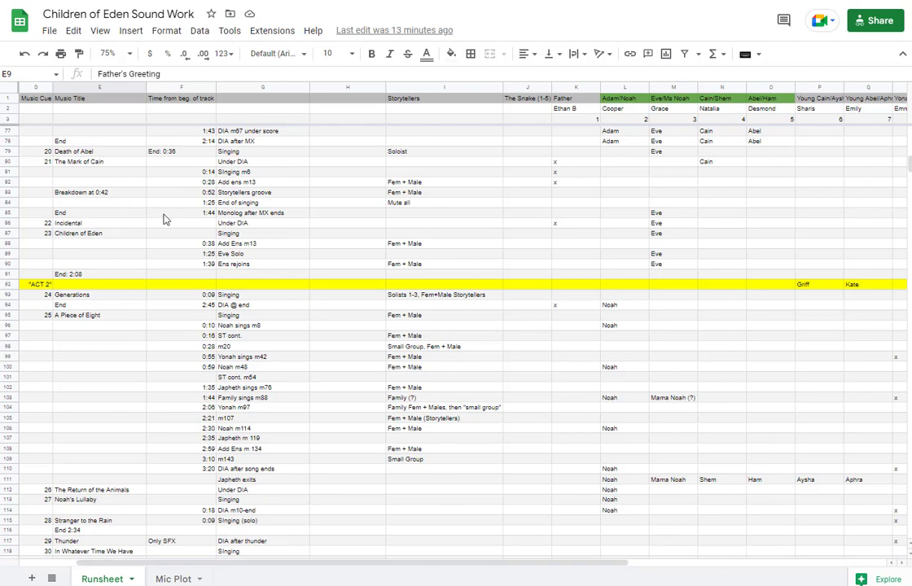
scroll(272, 184, up, 3)
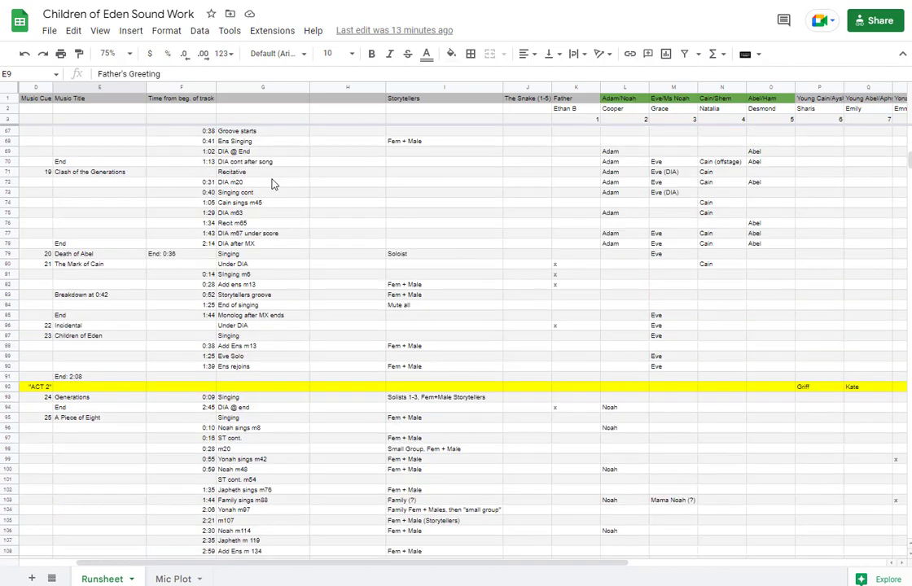
scroll(269, 269, down, 4)
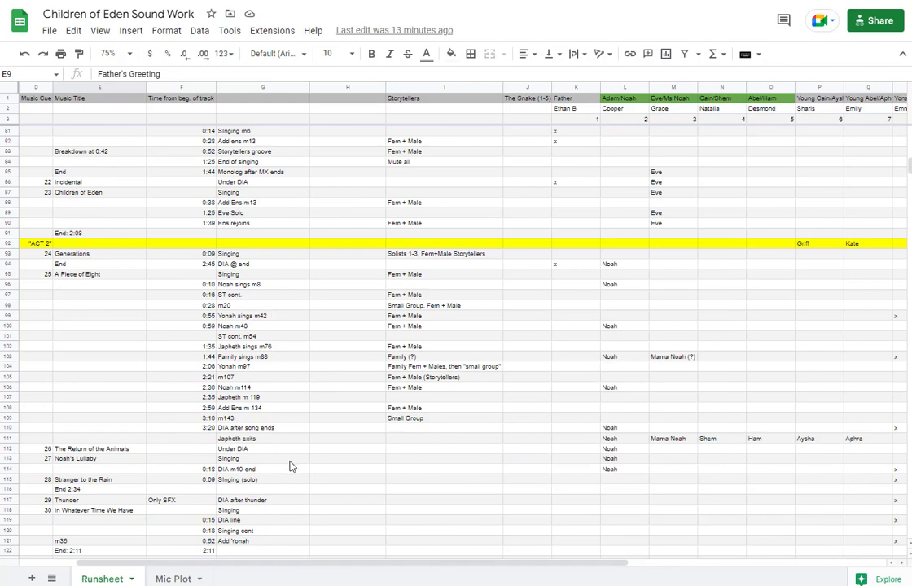
scroll(449, 452, down, 4)
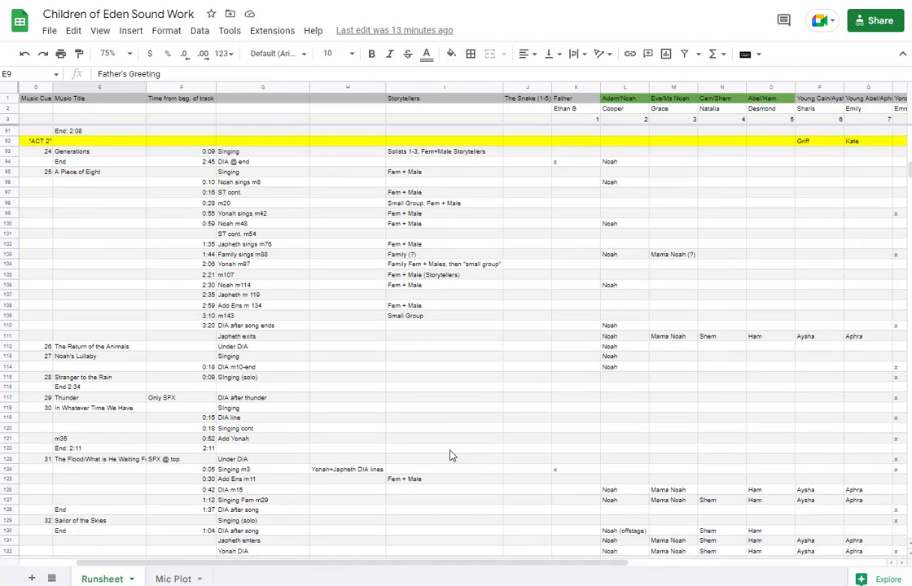
scroll(429, 444, up, 5)
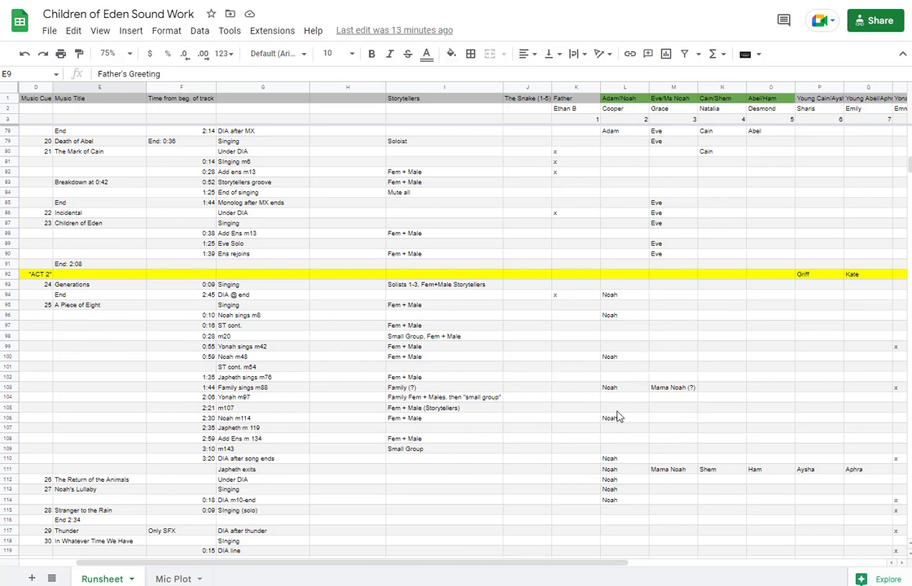
scroll(433, 468, up, 10)
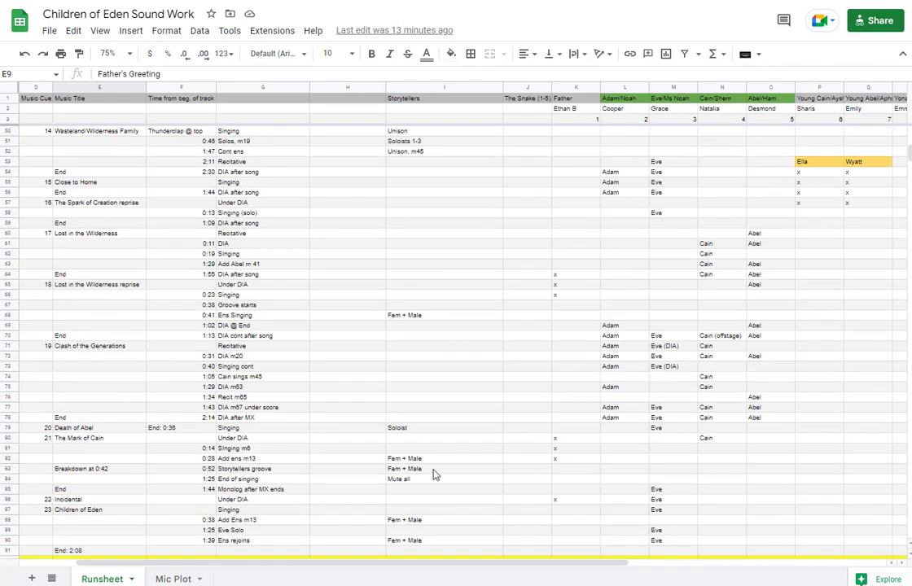
scroll(538, 500, up, 15)
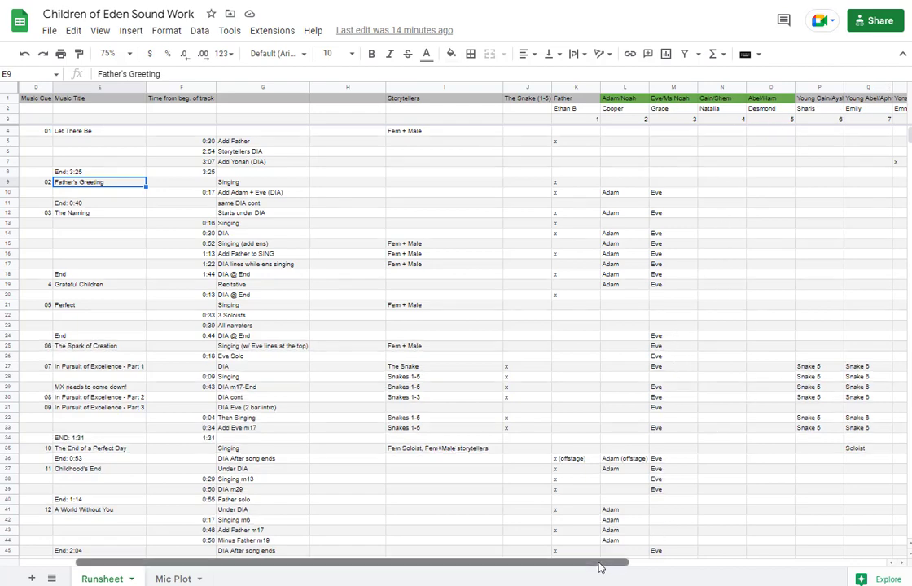
- Look across the Runsheet's performer columns through channel 16 and return to the X32 Cue column
drag(600, 564, 827, 556)
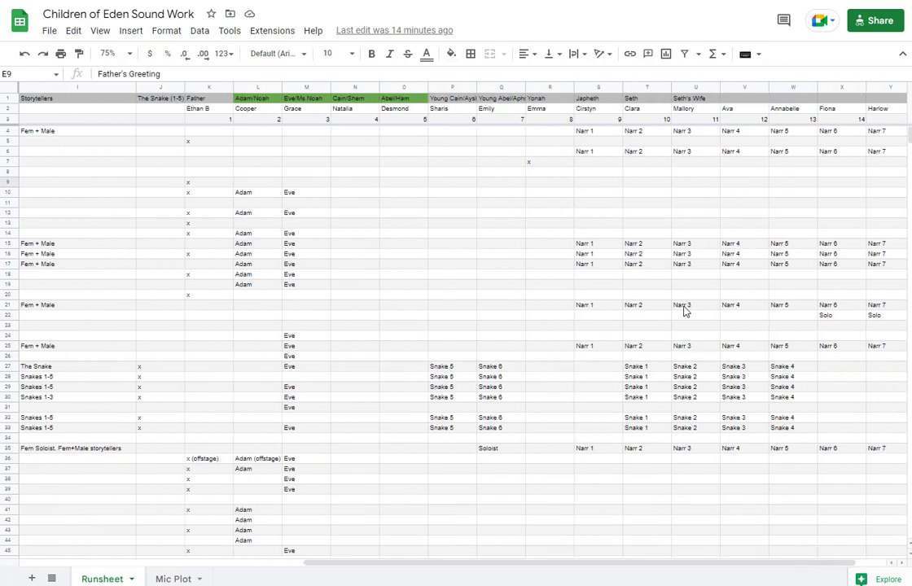
drag(706, 563, 757, 554)
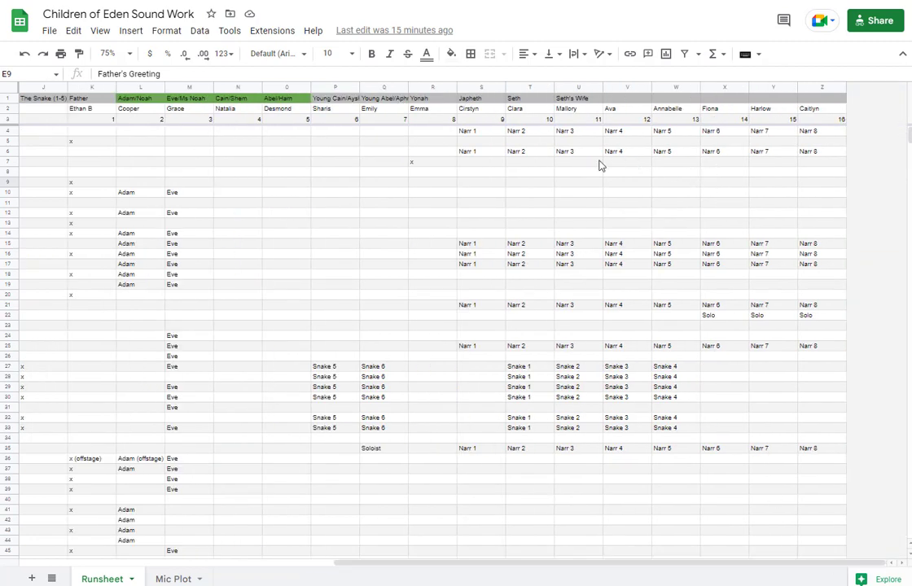
drag(529, 562, 95, 565)
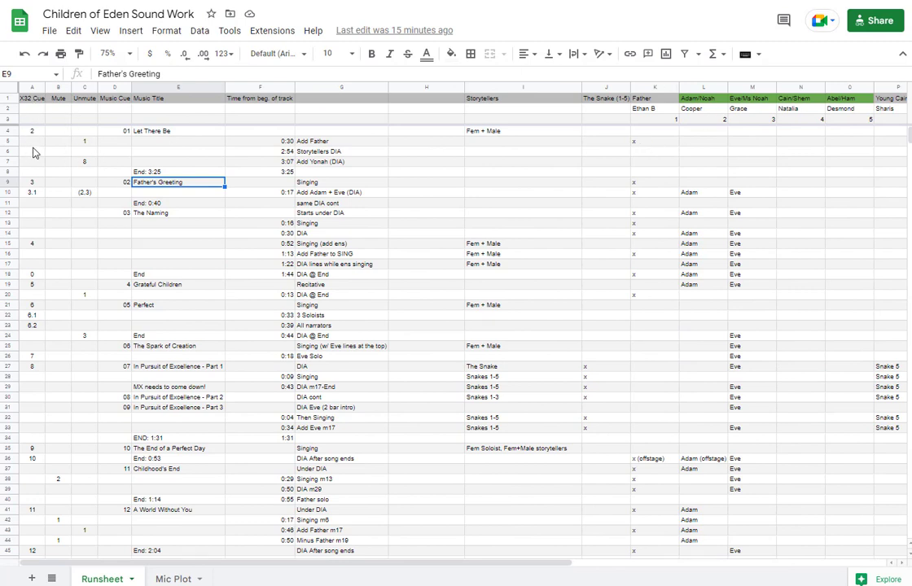
- Select the X32 Cue column and look down its cue numbers
click(31, 88)
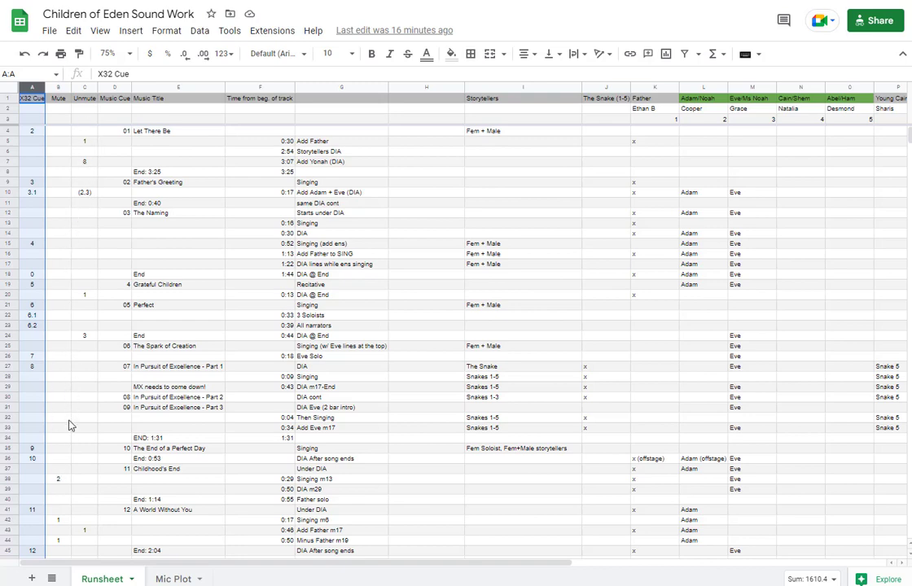
scroll(67, 442, down, 5)
scroll(68, 444, down, 6)
scroll(67, 440, up, 10)
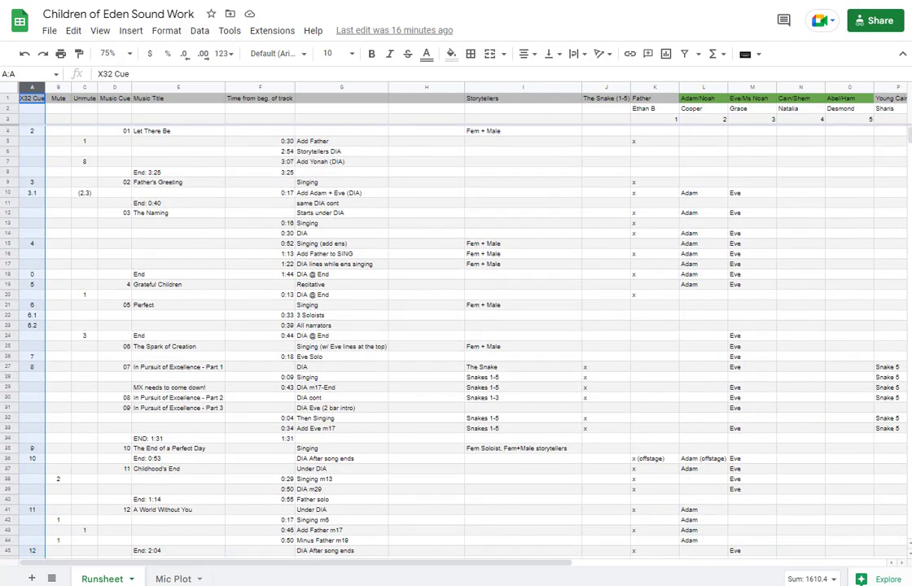
- Switch to X32 Edit and compare the cue list with the snippet list in Show Control
key(alt+Tab)
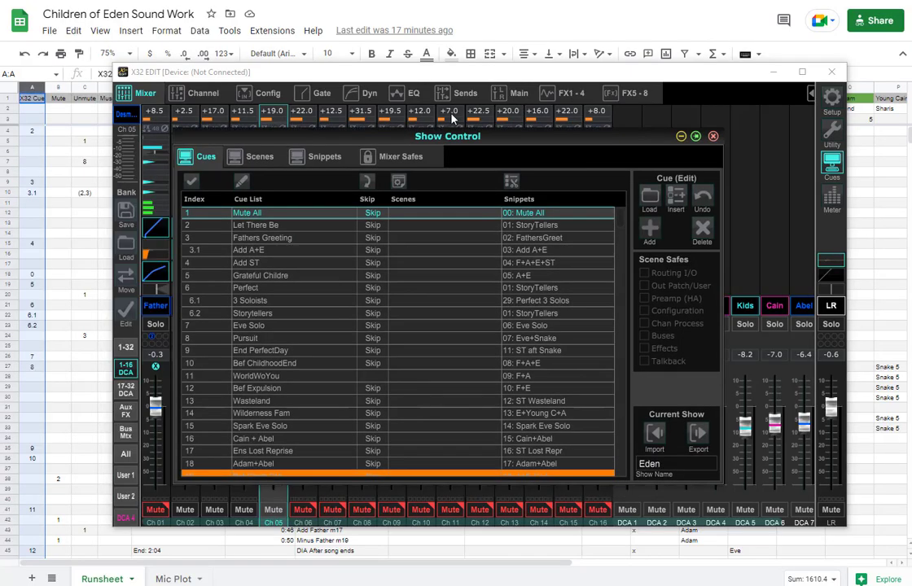
drag(404, 141, 574, 173)
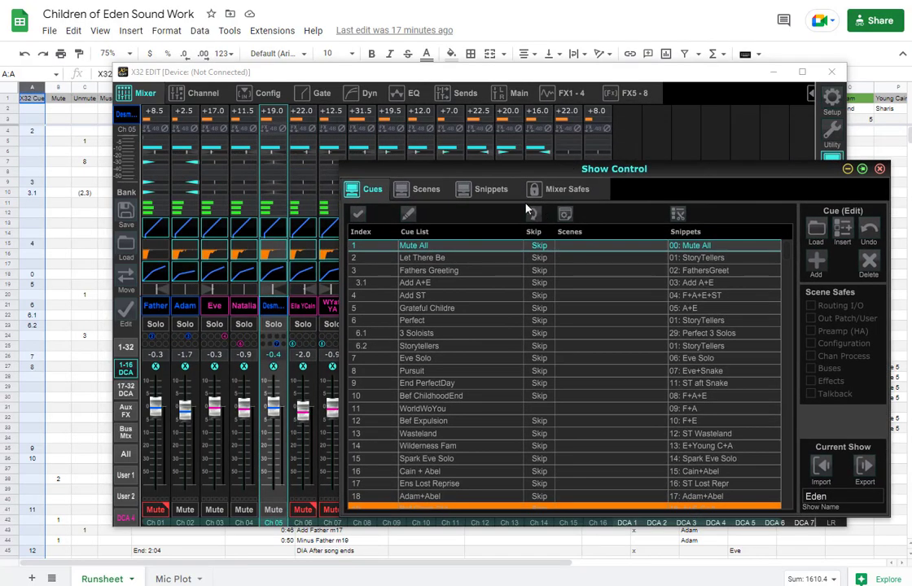
click(486, 190)
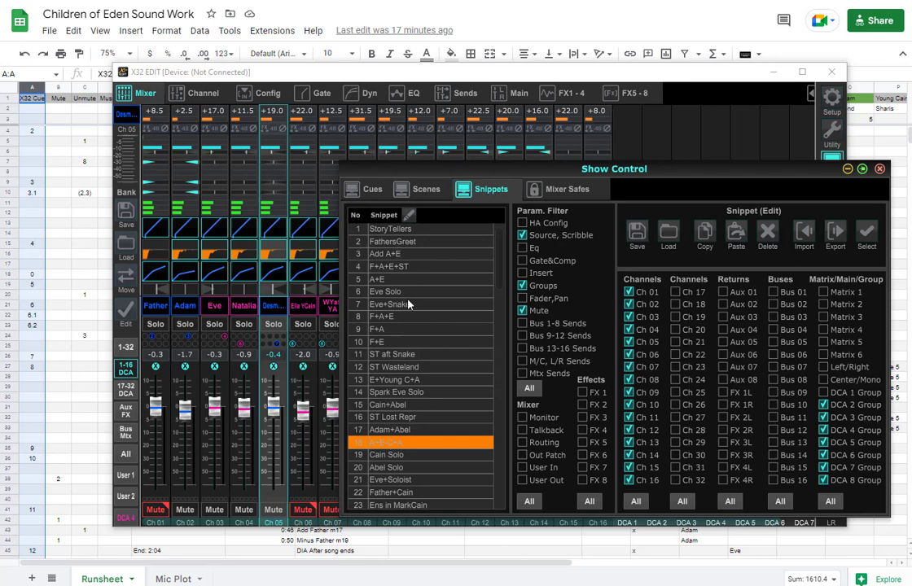
click(370, 189)
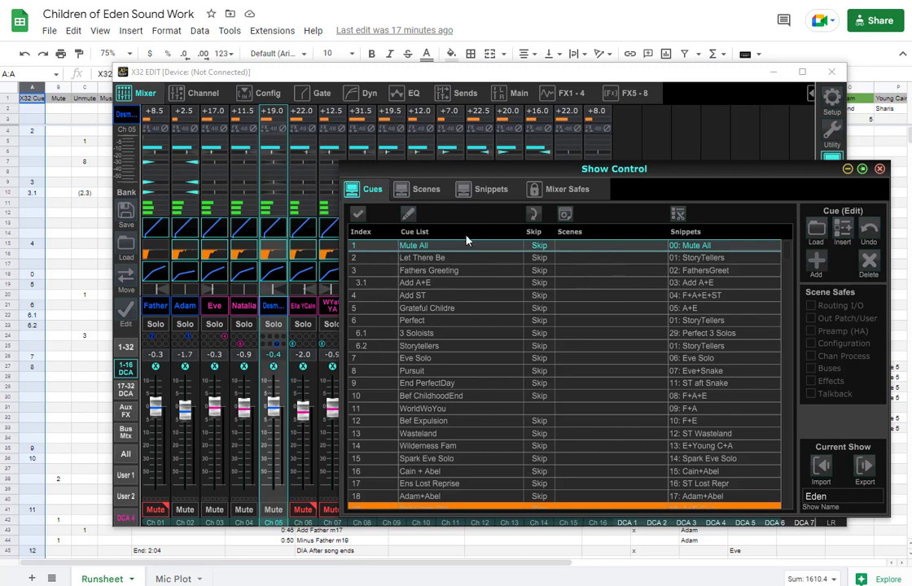
click(488, 192)
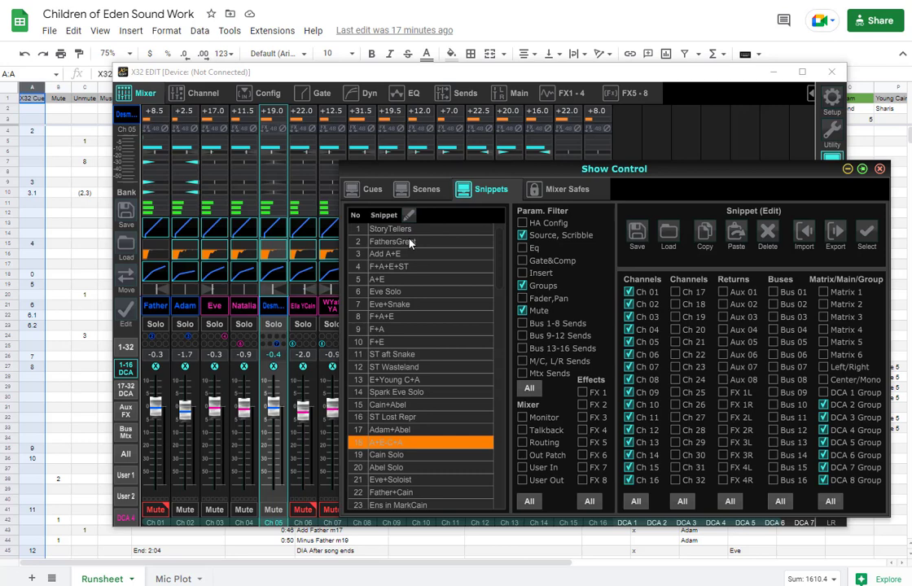
scroll(421, 271, up, 1)
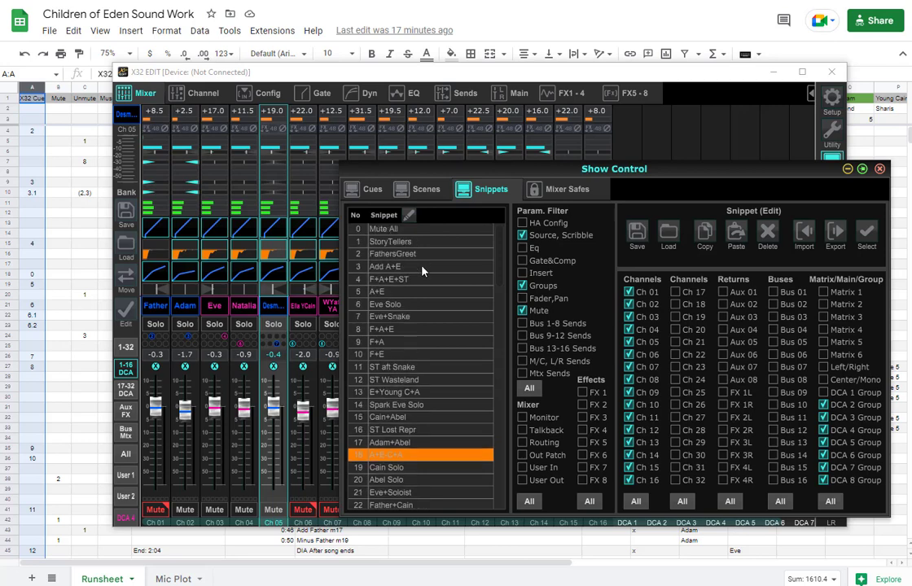
- Inspect the parameter filters and channel selections of the Mute All and StoryTellers snippets, checking them against the cue list
click(385, 232)
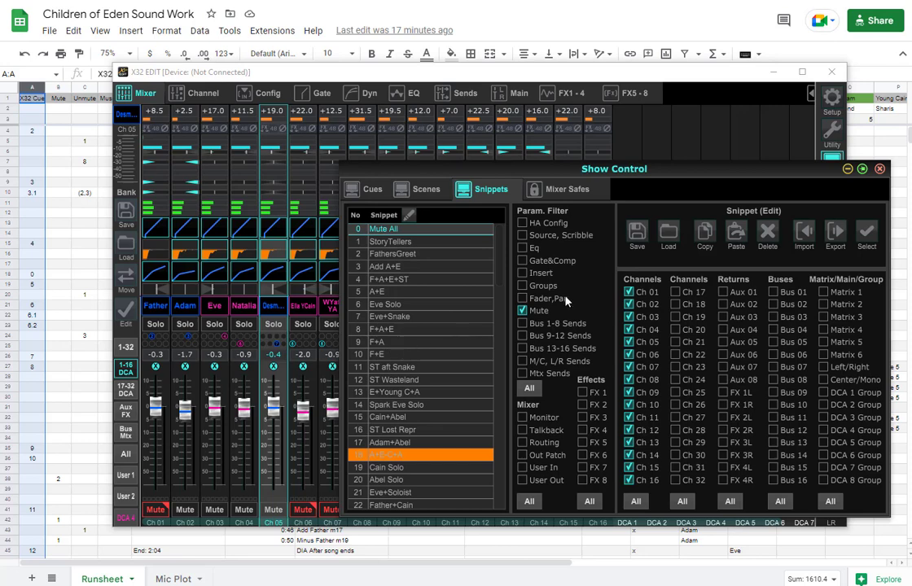
click(416, 246)
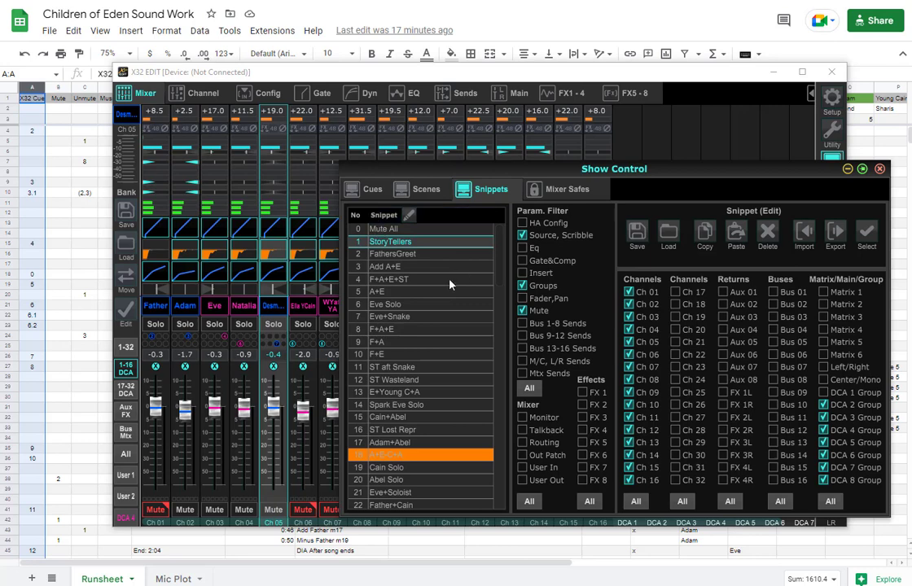
click(373, 190)
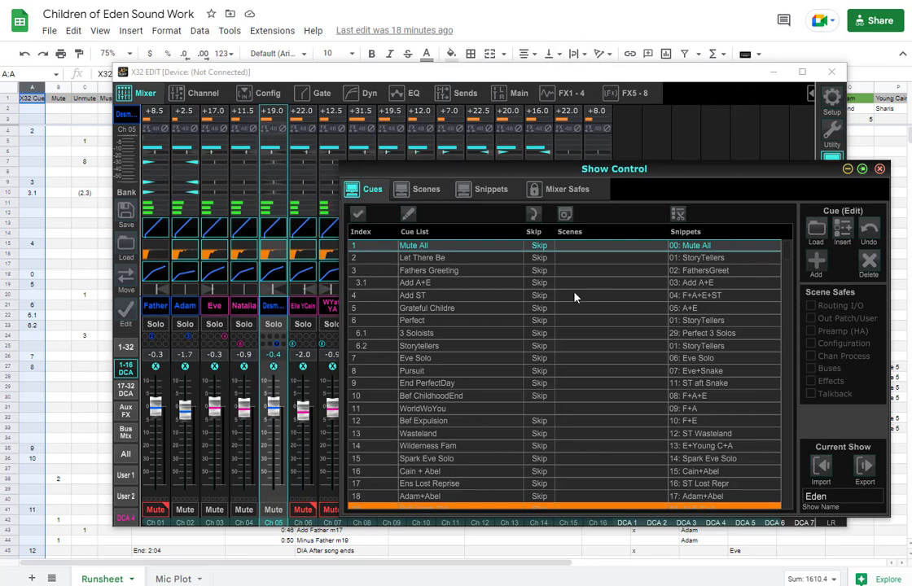
click(491, 188)
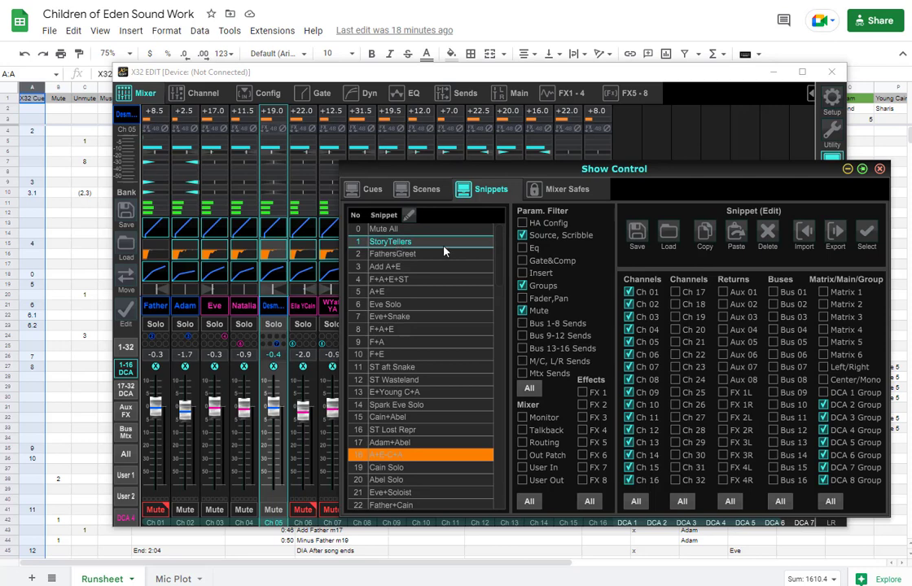
- Load the StoryTellers snippet and move the Show Control window aside to expose the mixer channel strips
drag(550, 169, 860, 99)
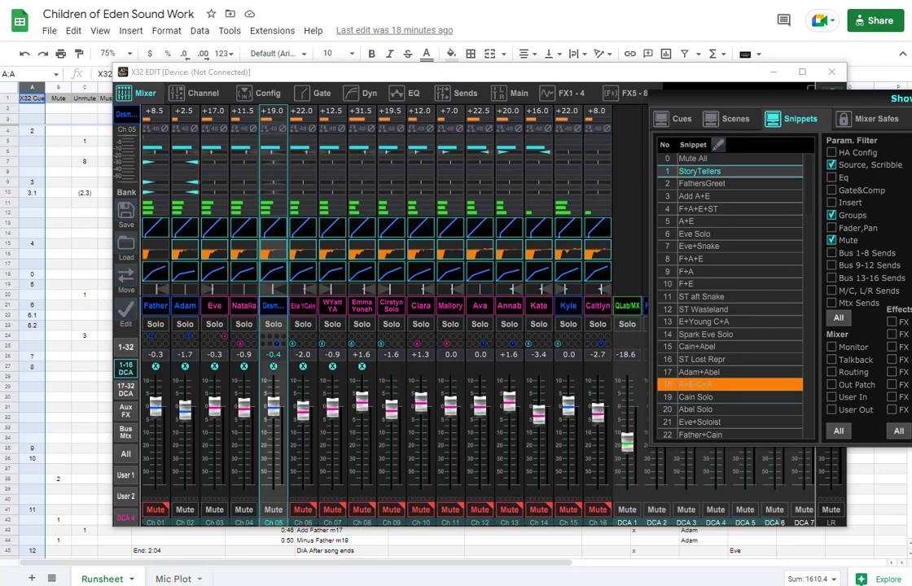
drag(863, 97, 614, 180)
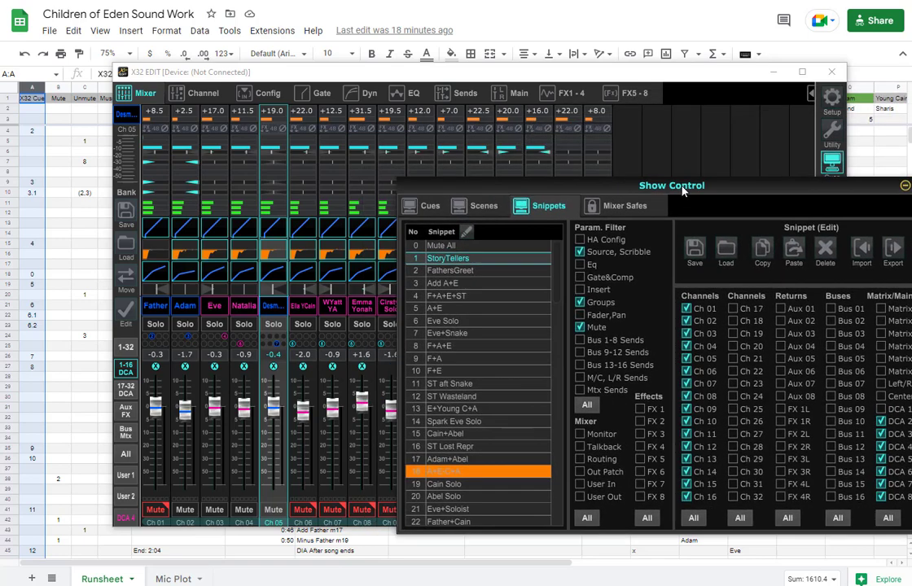
double_click(457, 262)
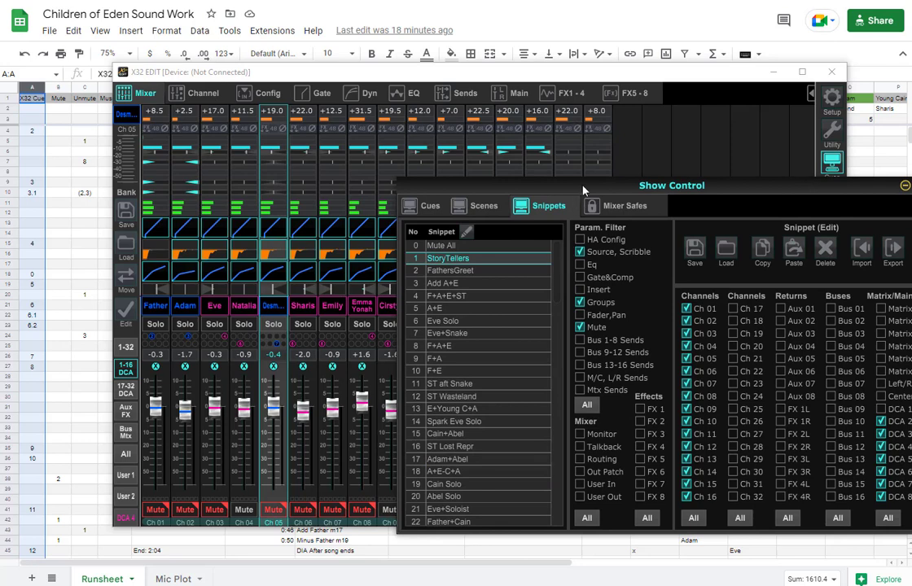
drag(583, 190, 790, 94)
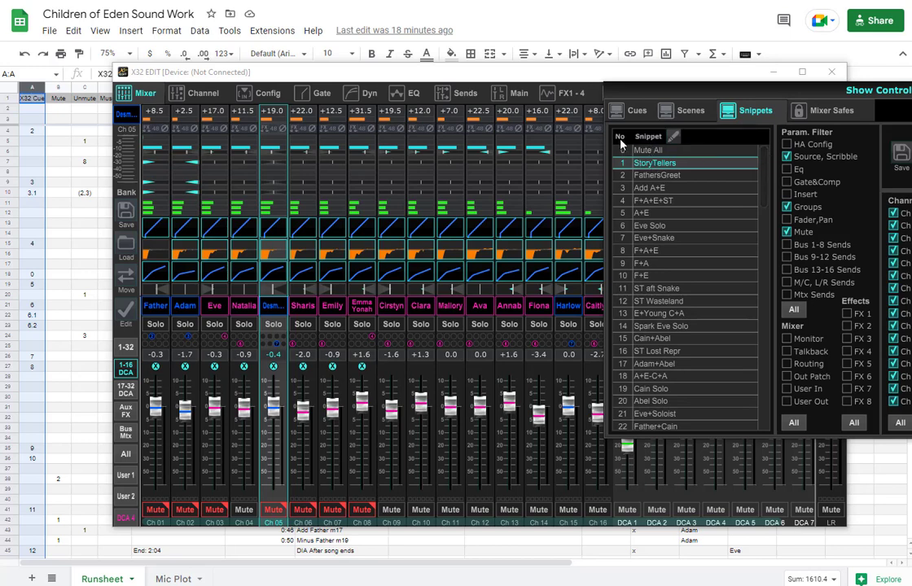
- Select cue 2, Let There Be, in the cue list and move Show Control back fully into view
click(627, 112)
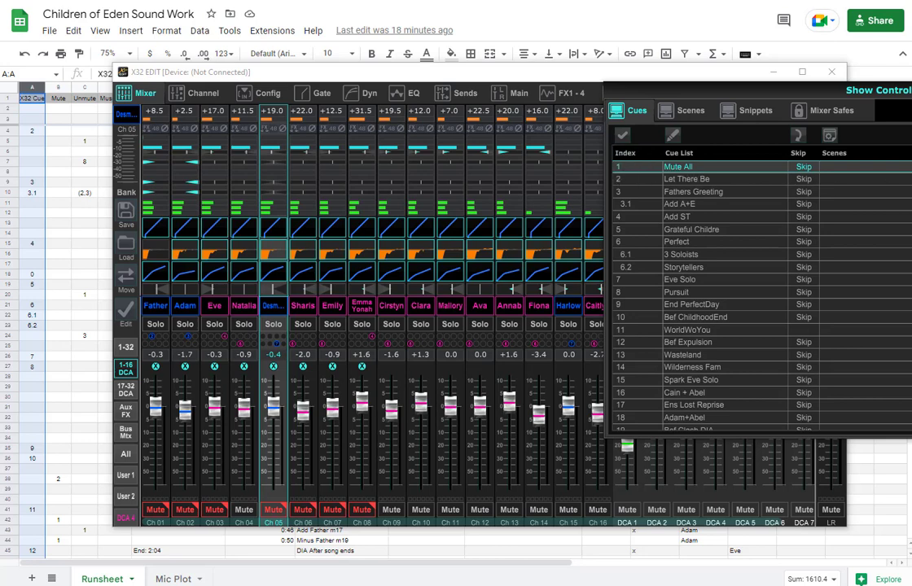
click(686, 179)
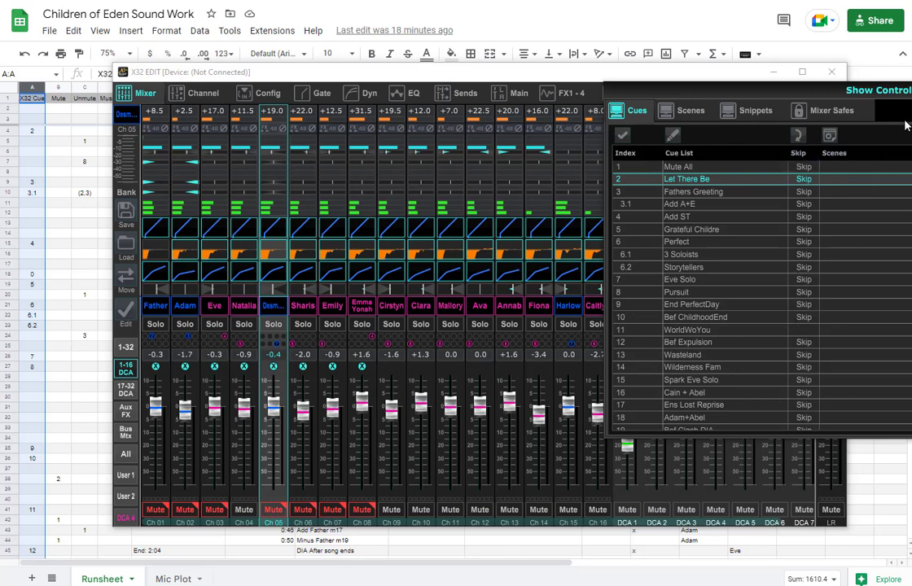
drag(903, 91, 550, 116)
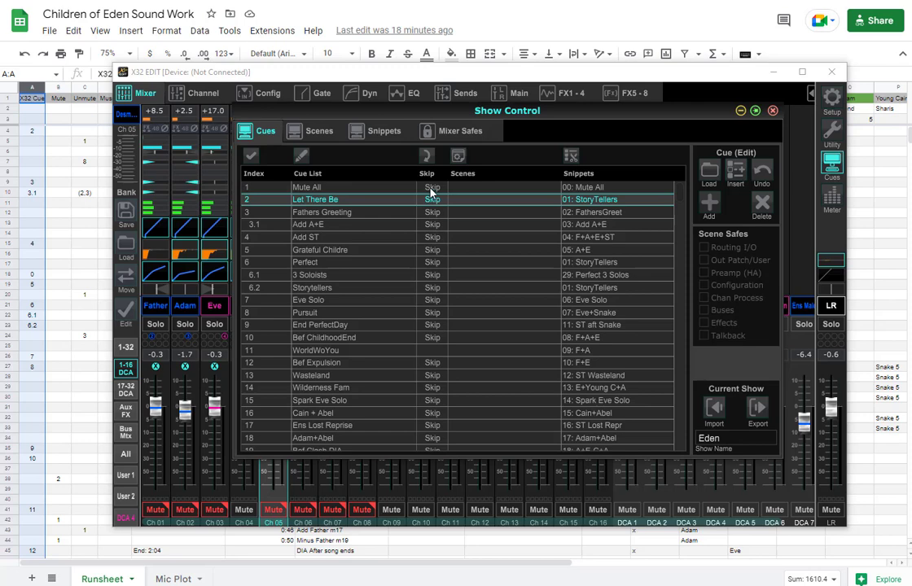
- Review the full cue list from Mute All to The End, comparing each cue with its assigned snippet
mouse_move(228, 195)
scroll(435, 376, down, 9)
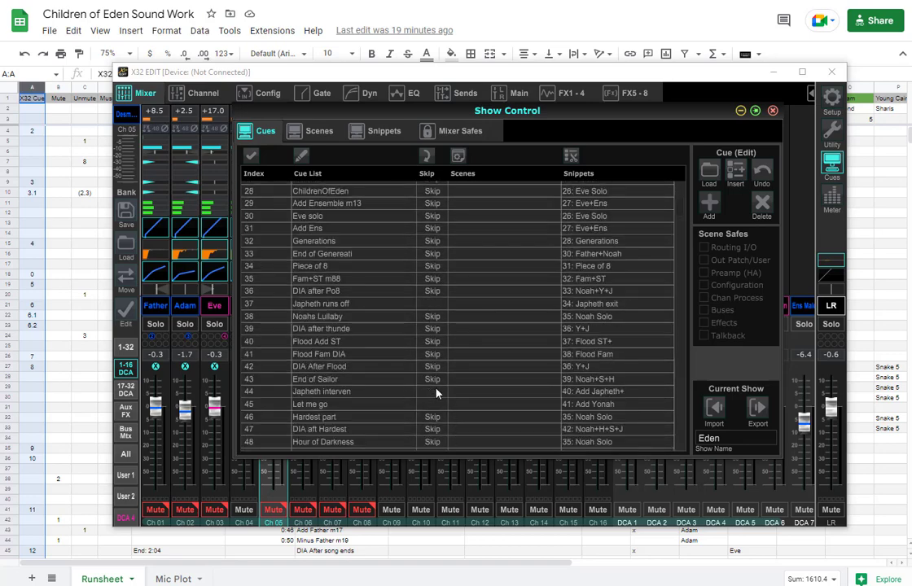
scroll(431, 358, up, 9)
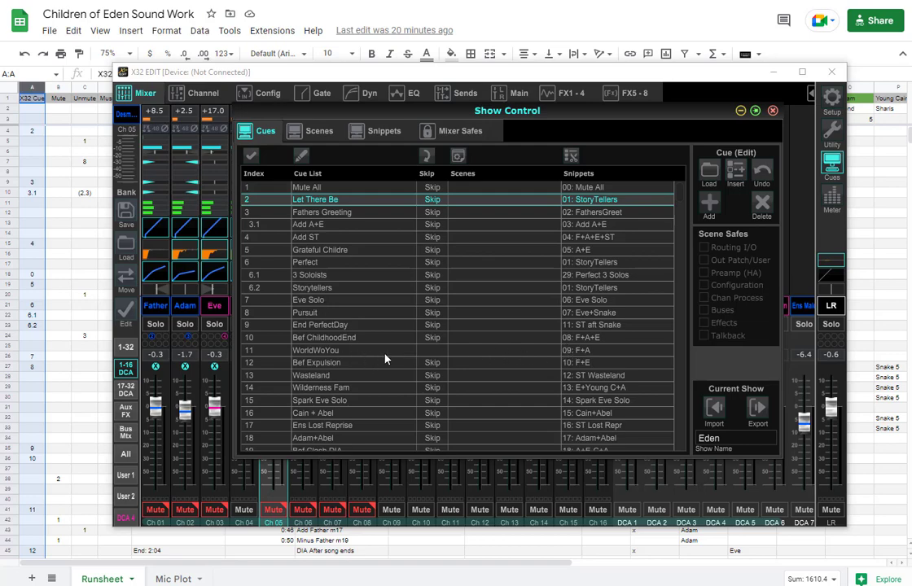
scroll(398, 379, down, 15)
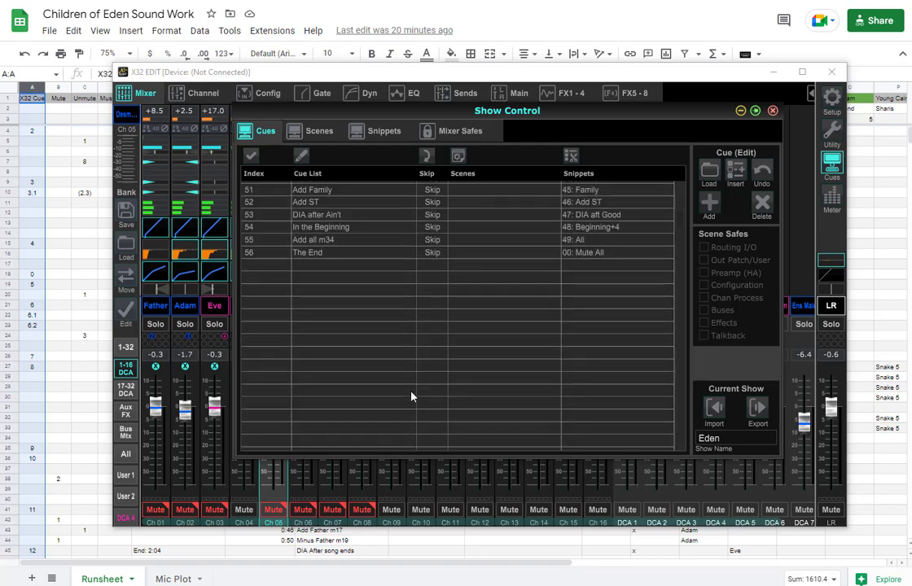
scroll(420, 367, up, 15)
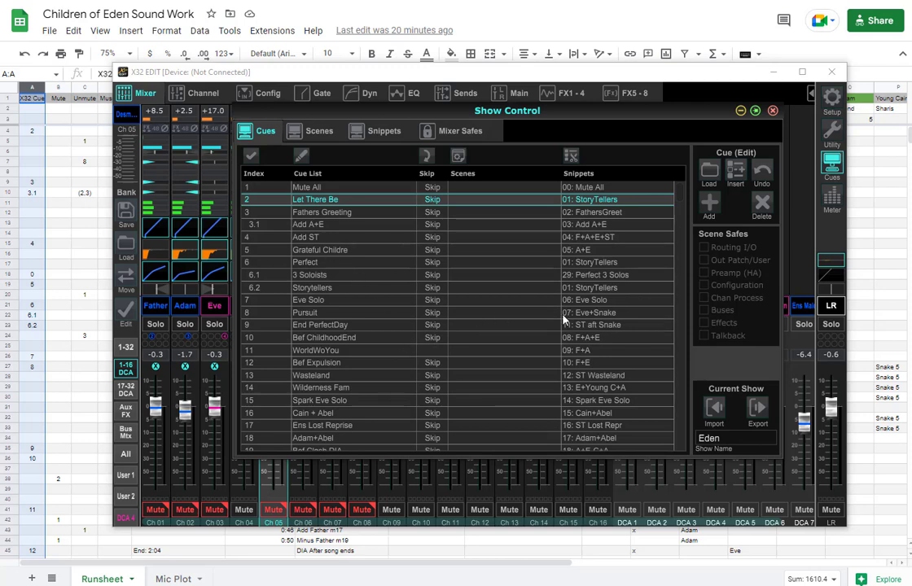
- Move the Show Control window up and away from the mixer so the channel strips and DCA faders are exposed
drag(578, 114, 578, 136)
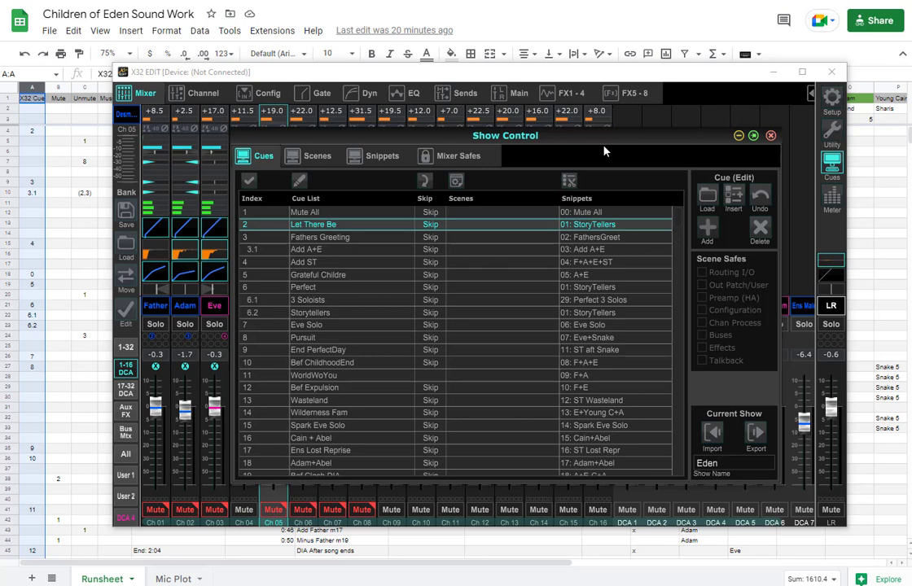
drag(604, 150, 427, 0)
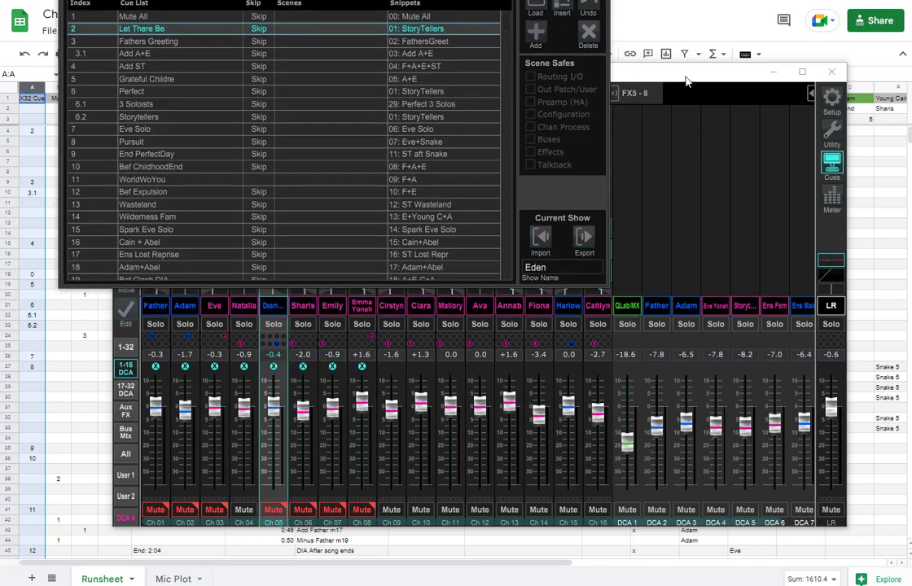
click(685, 77)
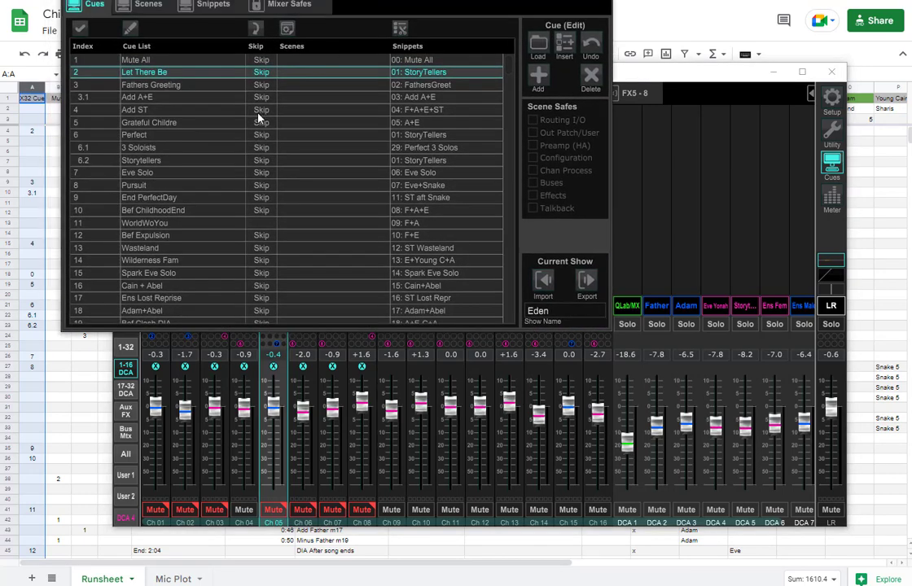
- Load cue 43, End of Sailor, and check the channel and DCA names in the mixer before returning to Show Control
scroll(203, 224, down, 10)
scroll(205, 223, up, 10)
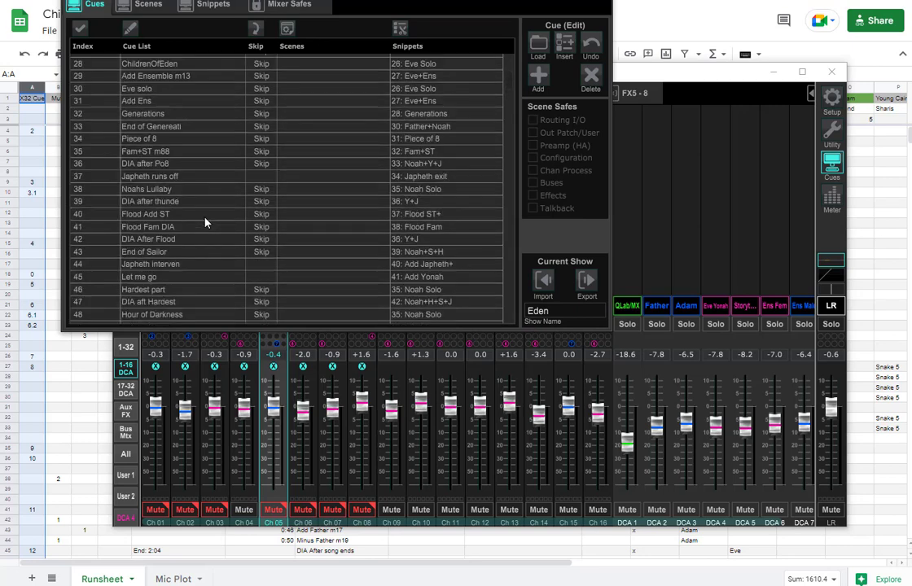
scroll(178, 211, down, 2)
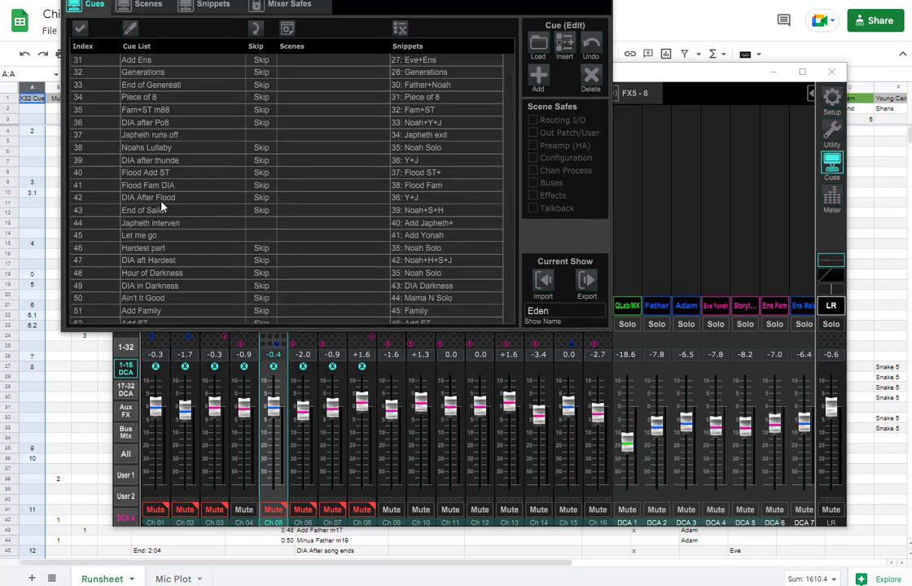
double_click(409, 210)
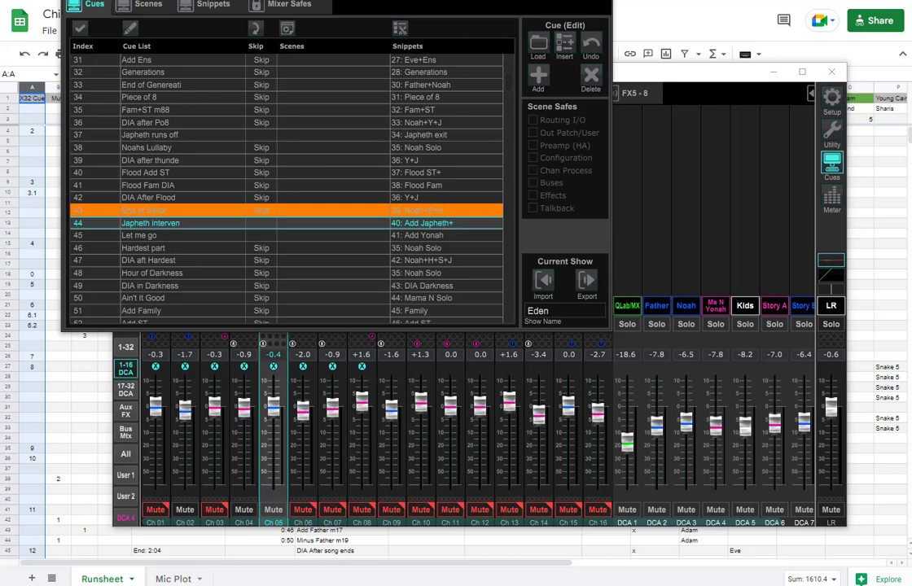
click(677, 91)
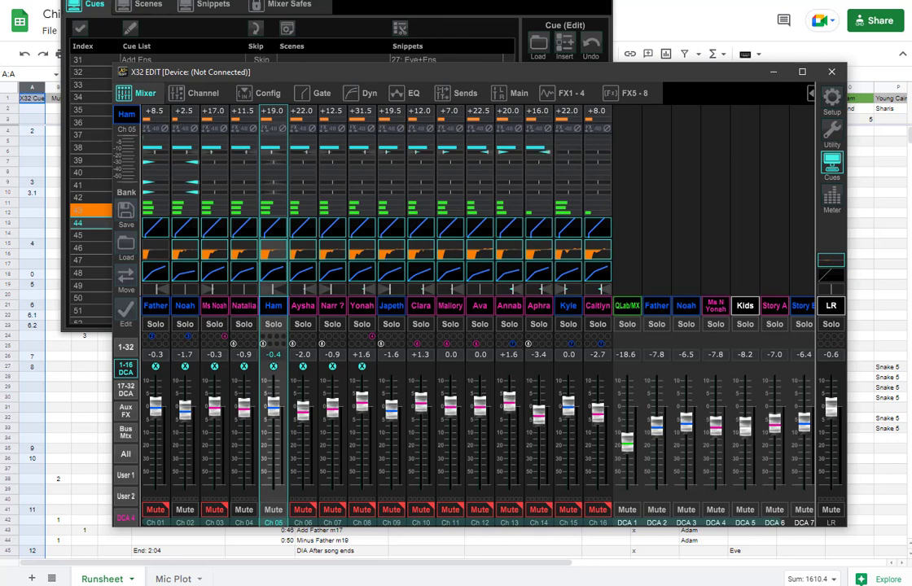
click(422, 3)
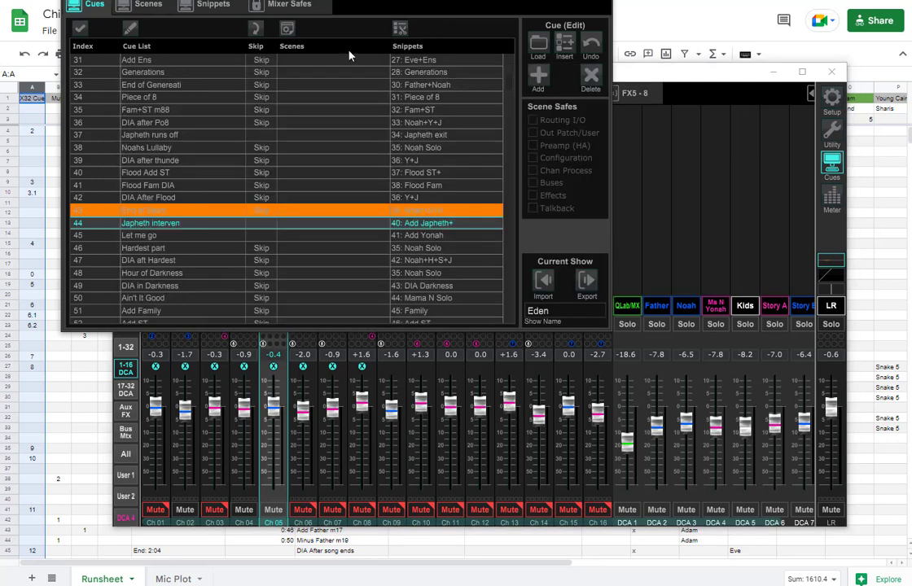
- Show the snippet list and reposition Show Control so it is fully readable beside the first seven channel strips
click(213, 6)
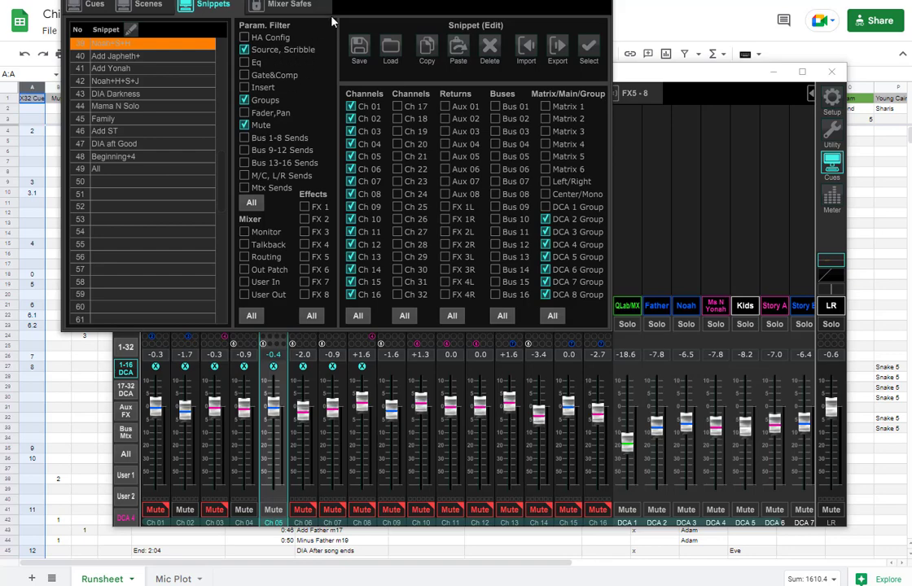
drag(331, 4, 787, 105)
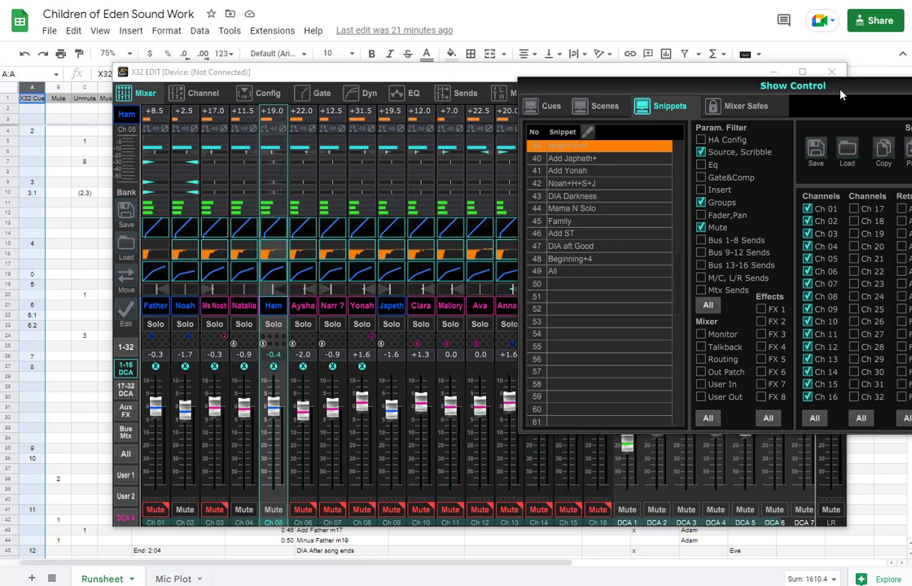
drag(841, 94, 592, 151)
click(532, 170)
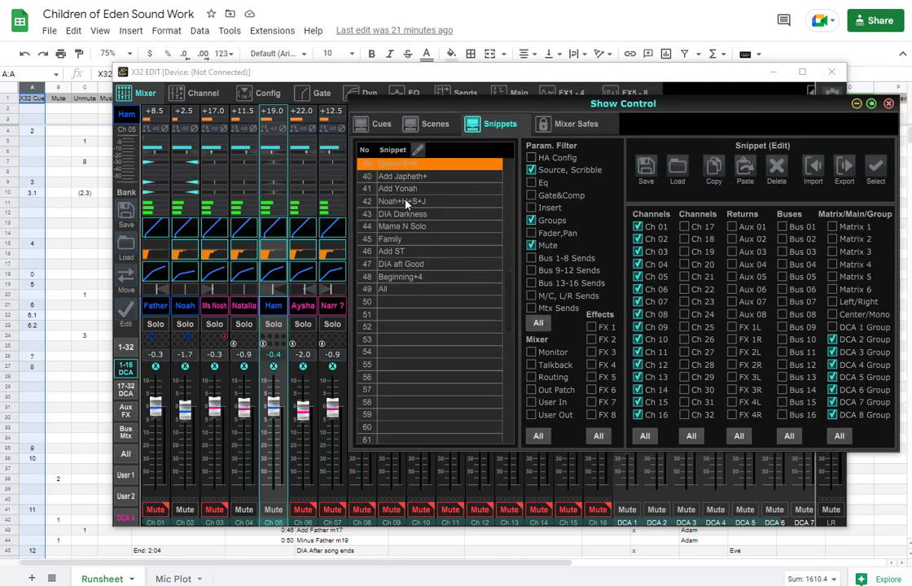
- Load the StoryTellers, Abel Solo and Noah+Y+J snippets in turn to compare the channel names and mutes they recall
scroll(414, 217, up, 13)
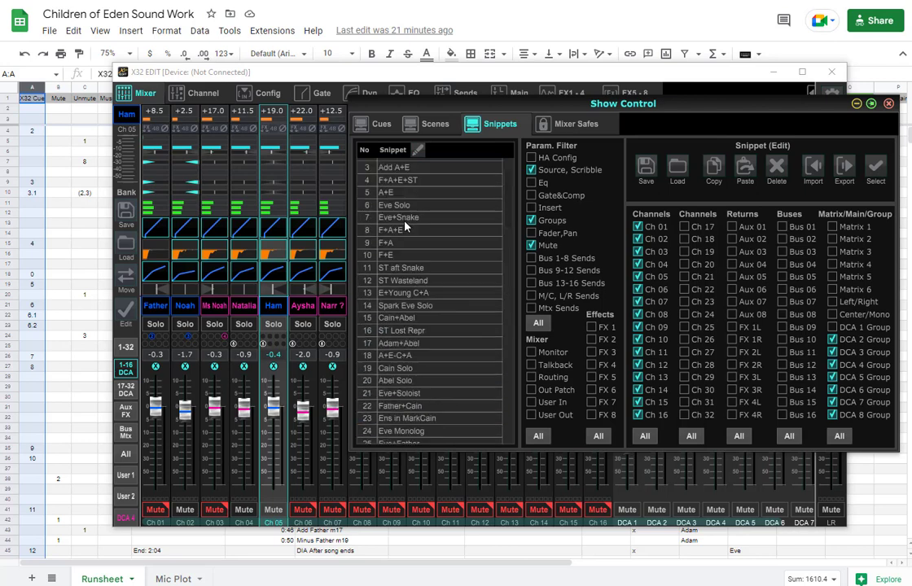
click(399, 177)
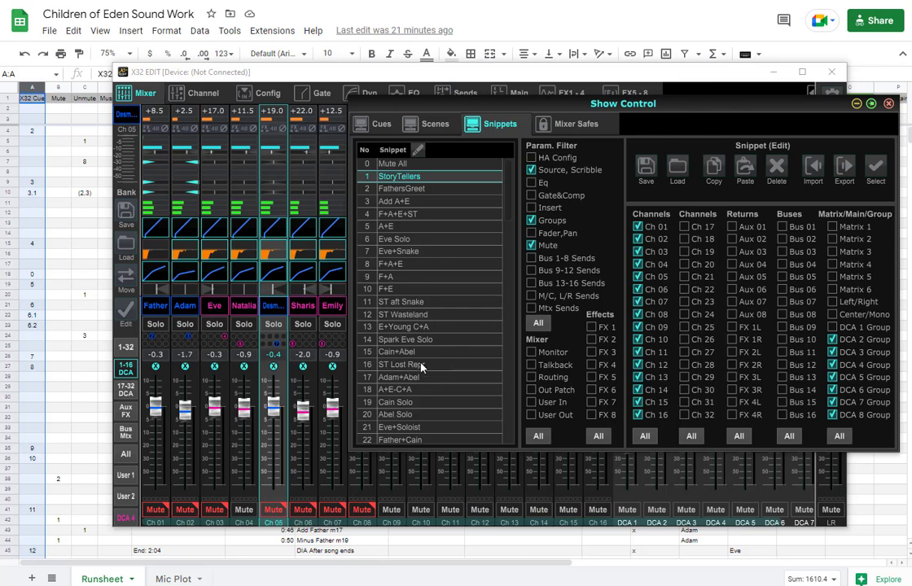
scroll(421, 368, down, 3)
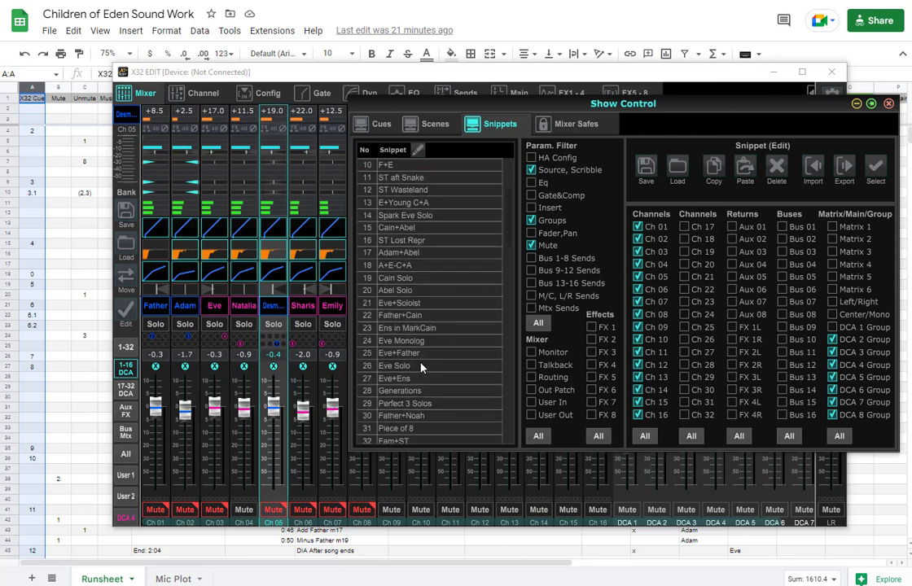
click(397, 292)
scroll(413, 372, down, 2)
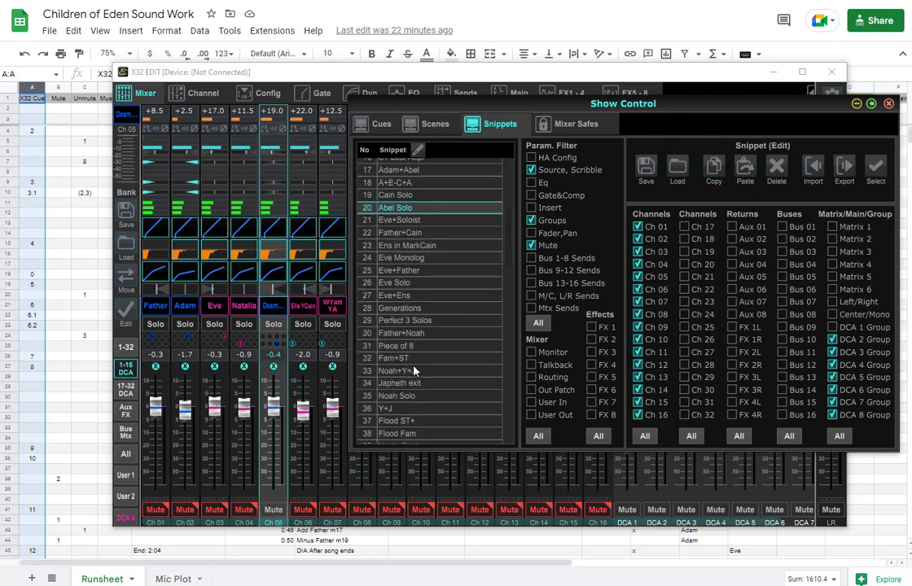
click(399, 373)
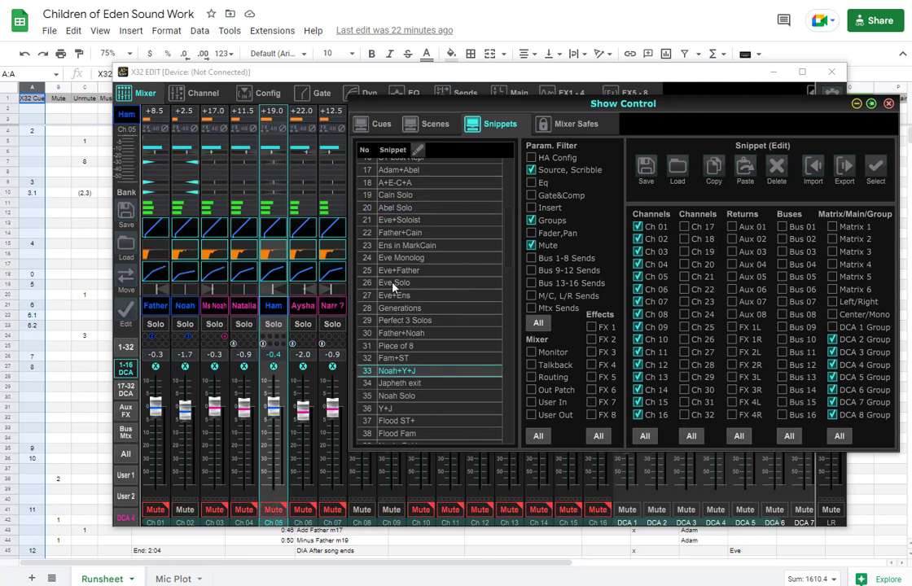
- Return to the cue list and load cue 1, Mute All
scroll(393, 287, up, 6)
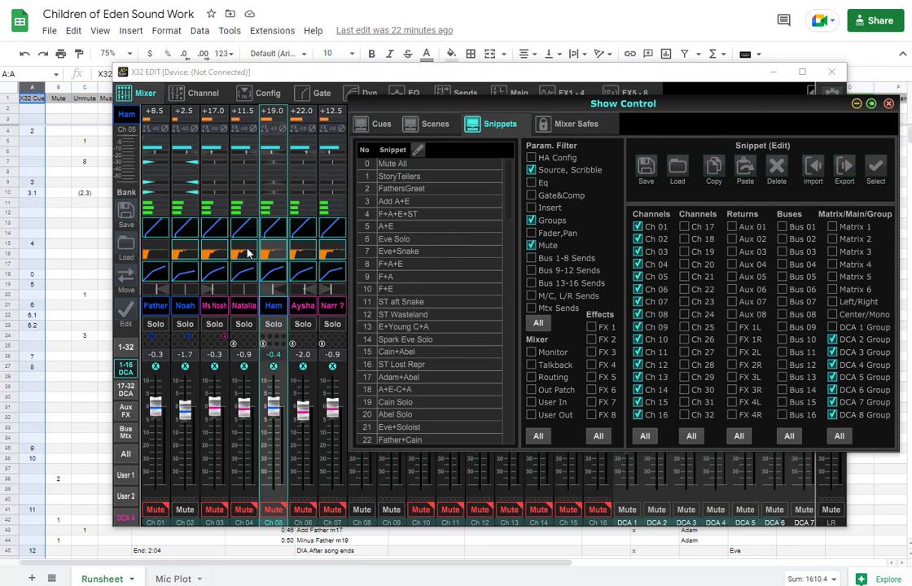
click(380, 125)
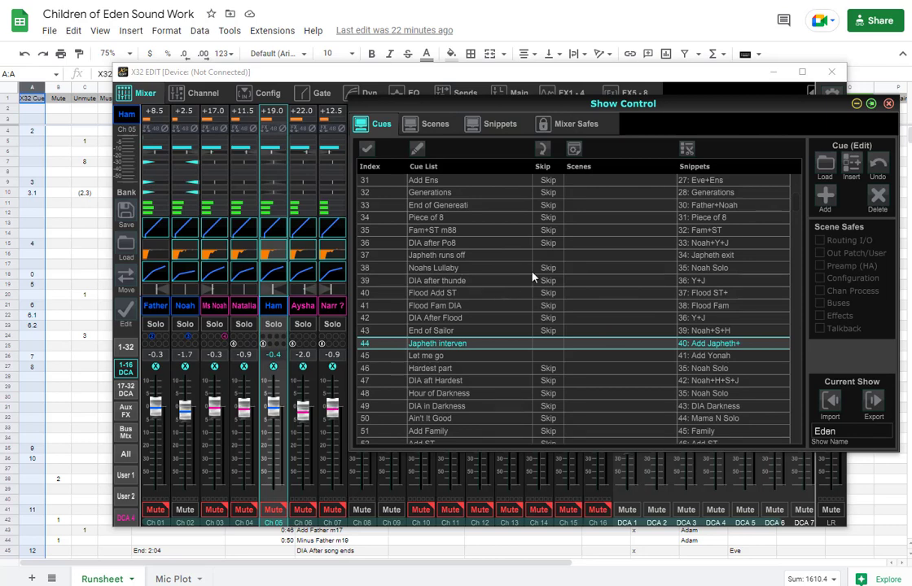
scroll(466, 241, up, 10)
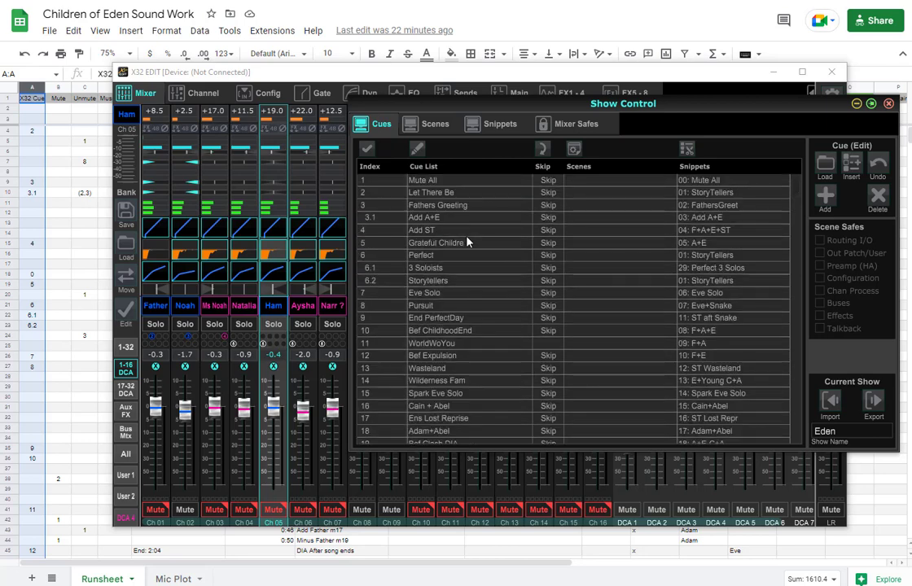
click(426, 181)
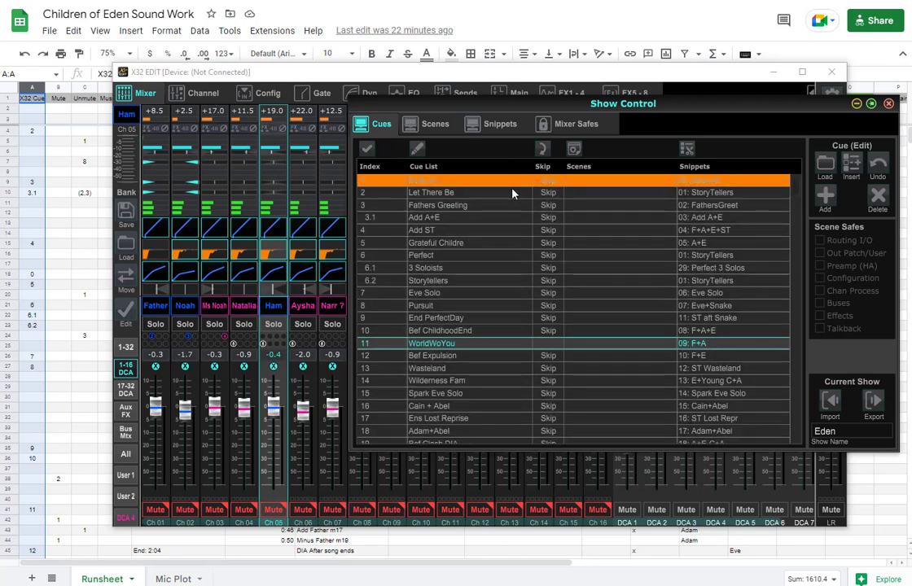